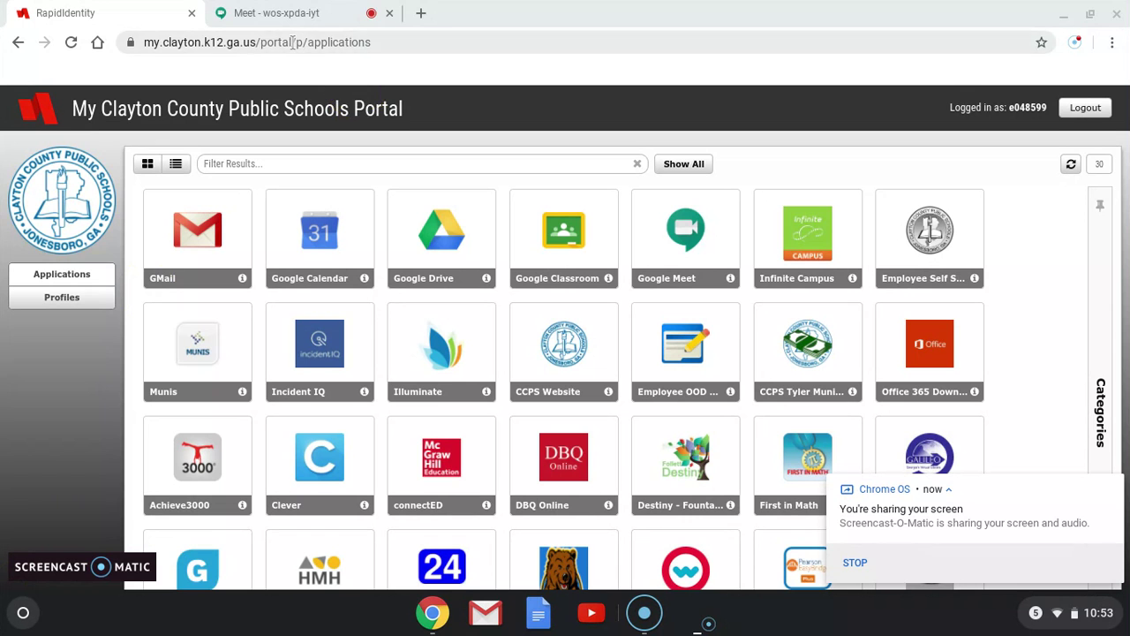
Launch Google Classroom from the school portal and show the Fabulous 2nd Grade class Stream
left_click(284, 15)
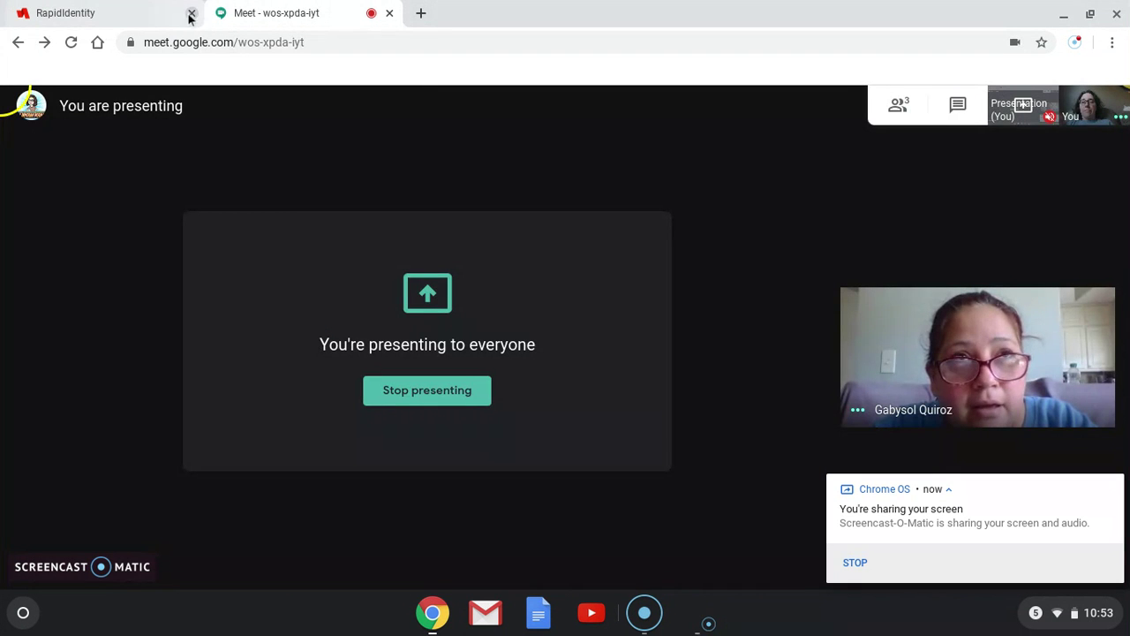
left_click(162, 15)
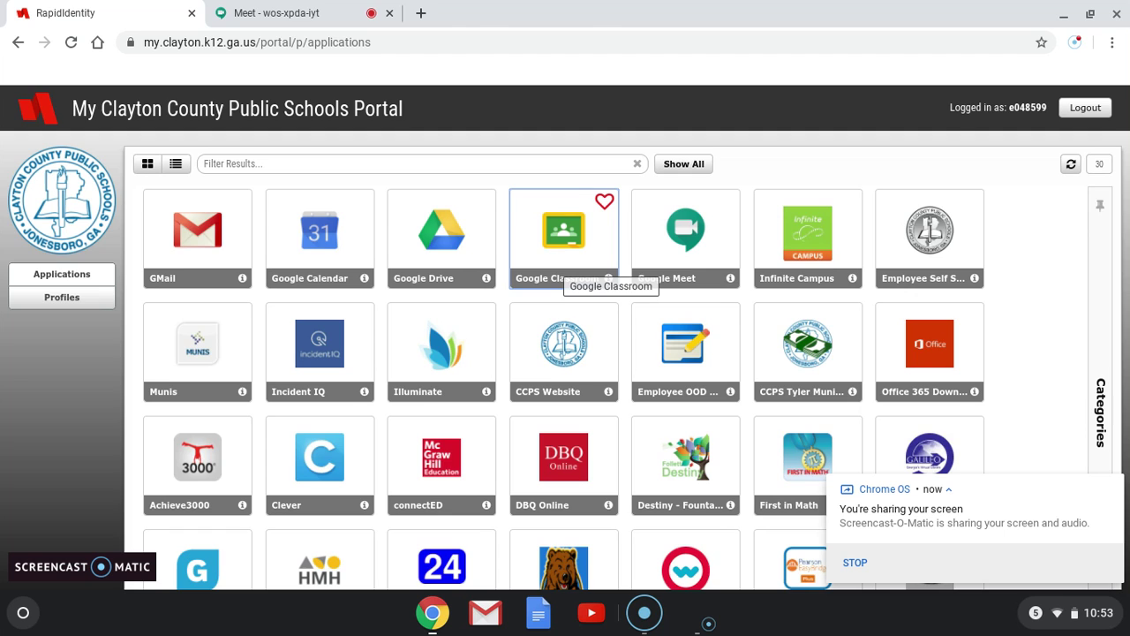
left_click(557, 271)
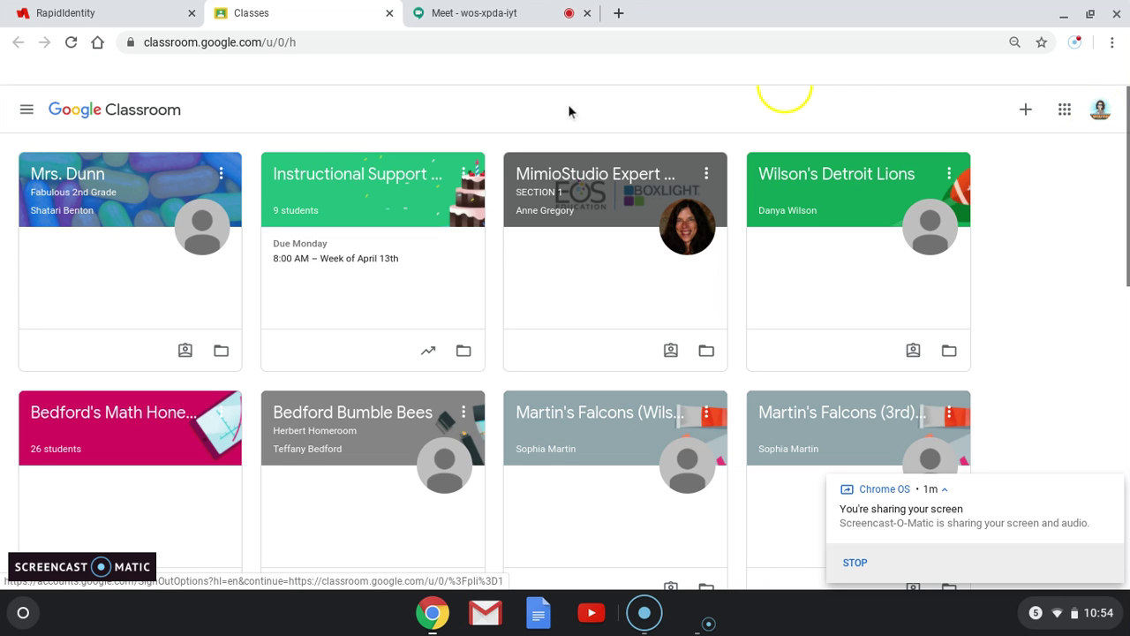
left_click(85, 179)
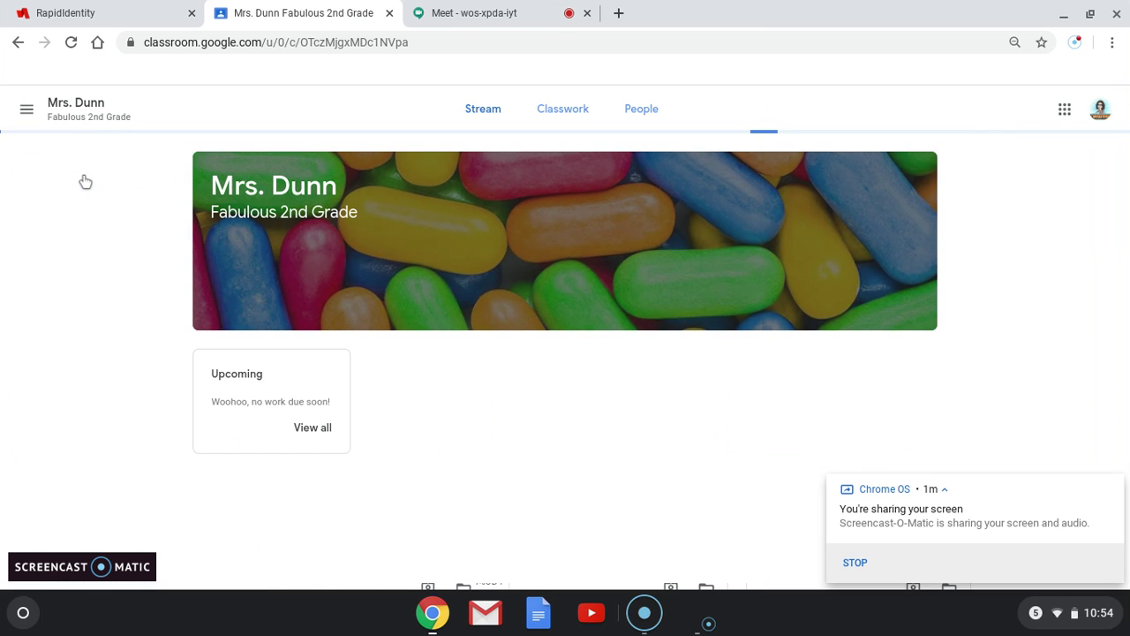
left_click(491, 117)
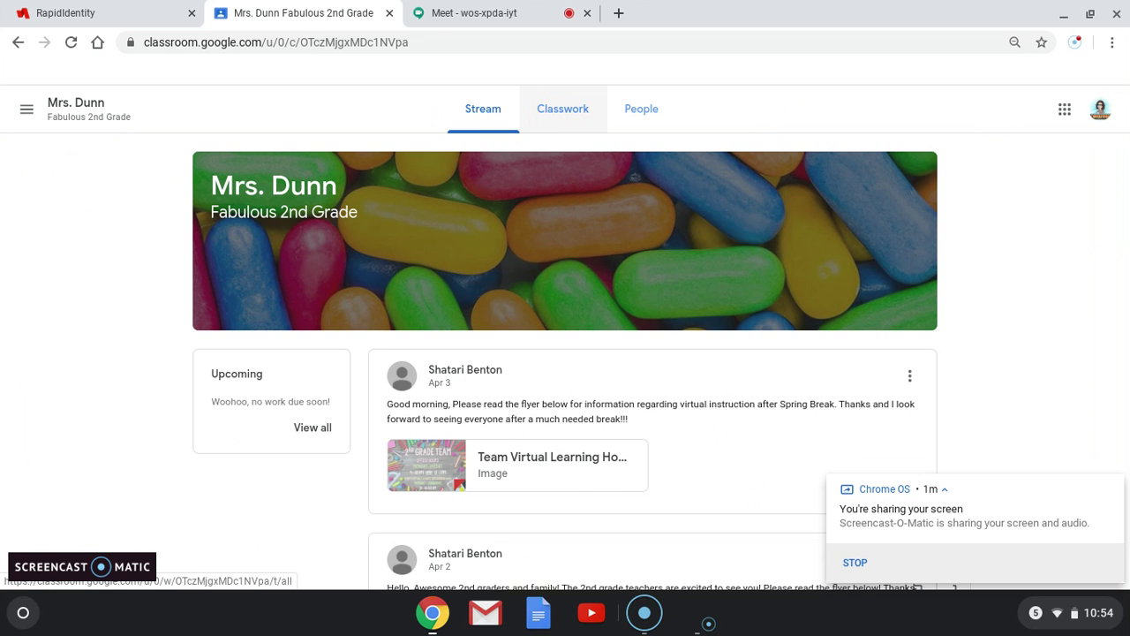
Expand 'The Bootmaker's Daughter' on the Classwork page to reveal its instructions and Decodable40 attachment
left_click(558, 123)
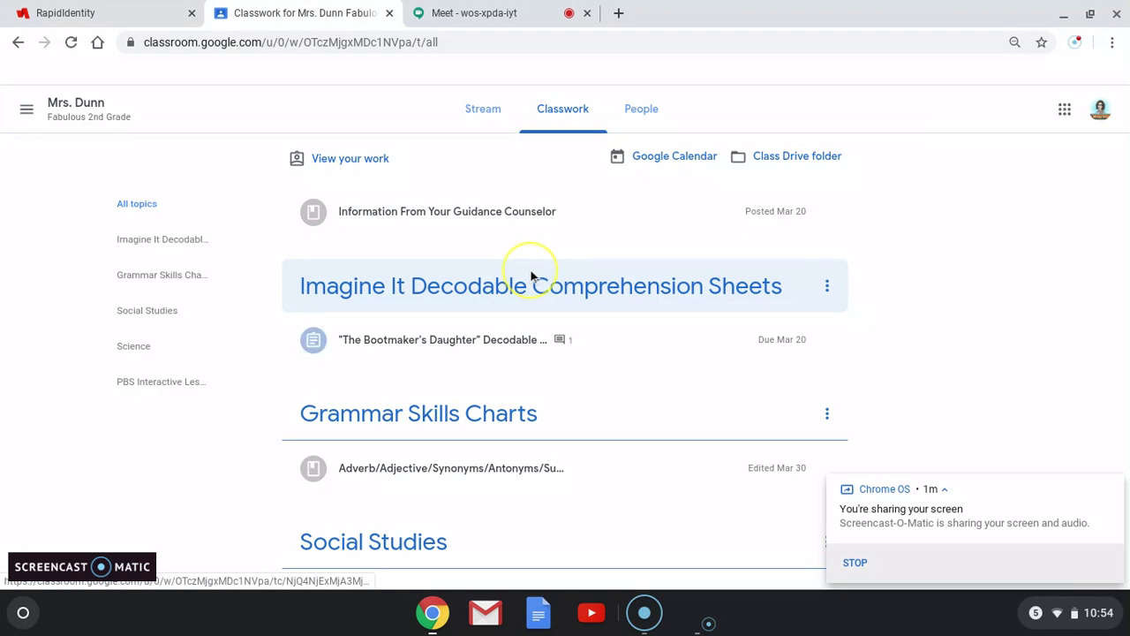
left_click(515, 343)
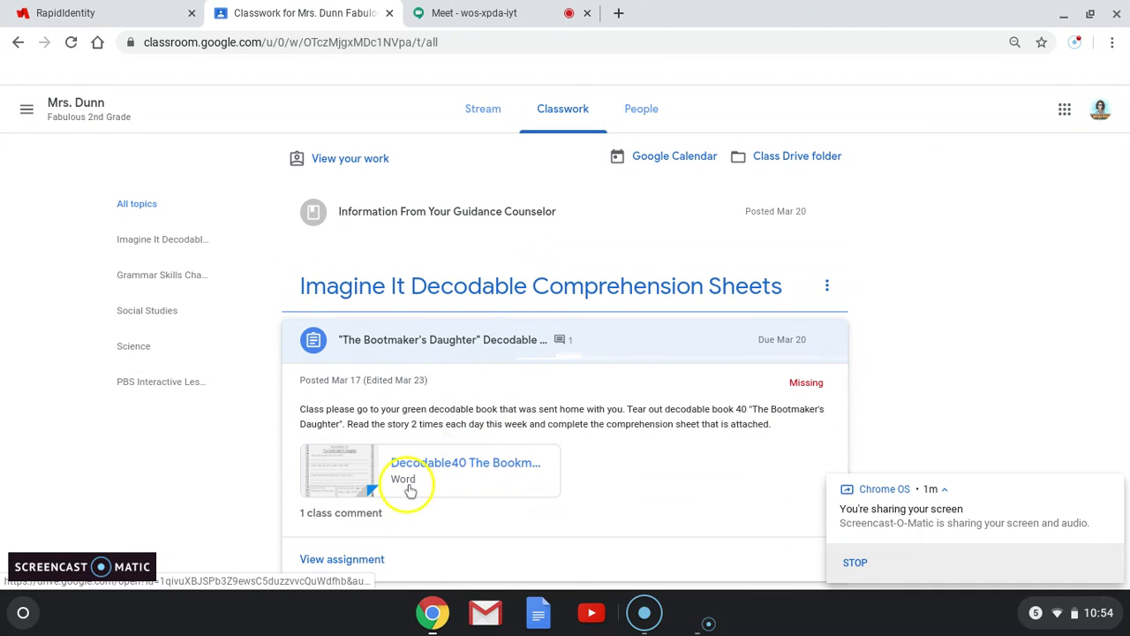
Pop the Decodable40 worksheet into its own window on the right, then return to Classwork
left_click(430, 470)
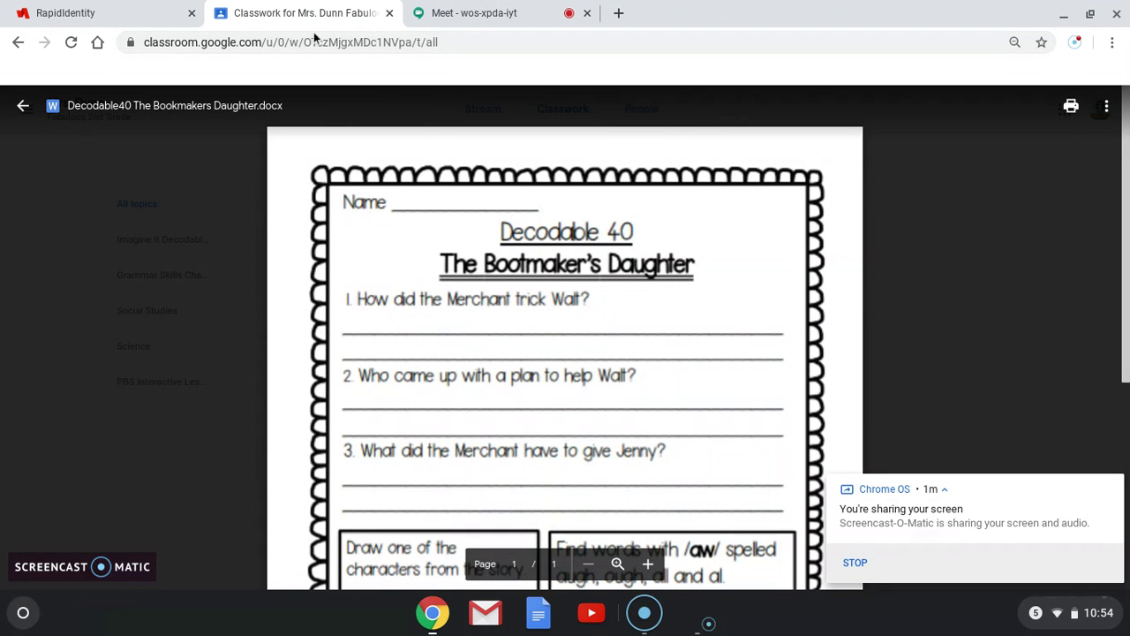
left_click(1106, 110)
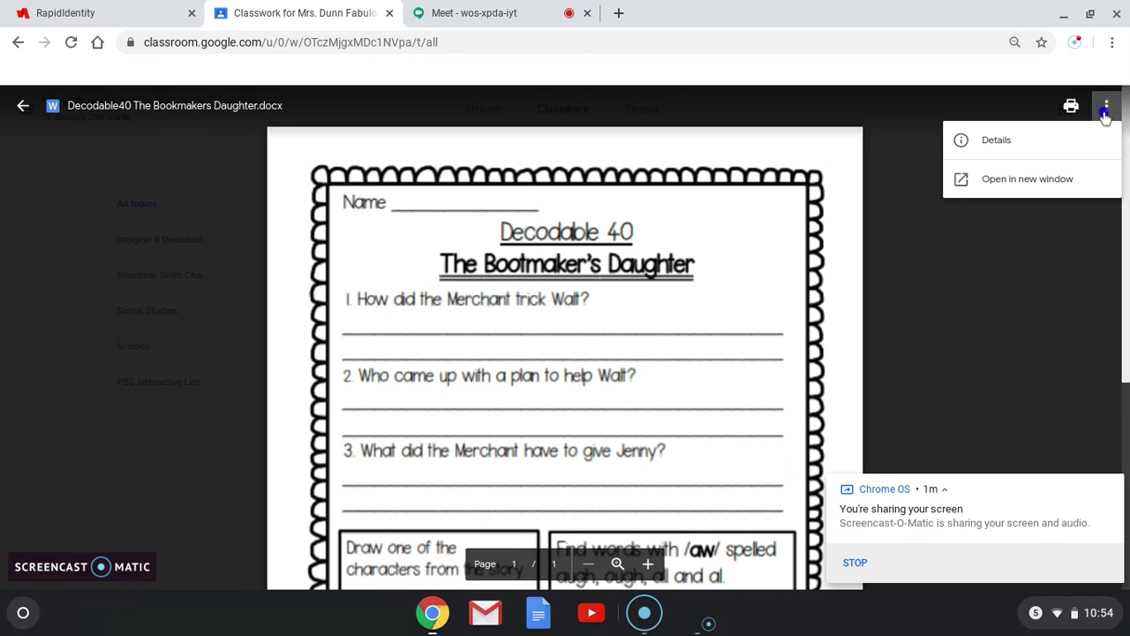
left_click(1052, 182)
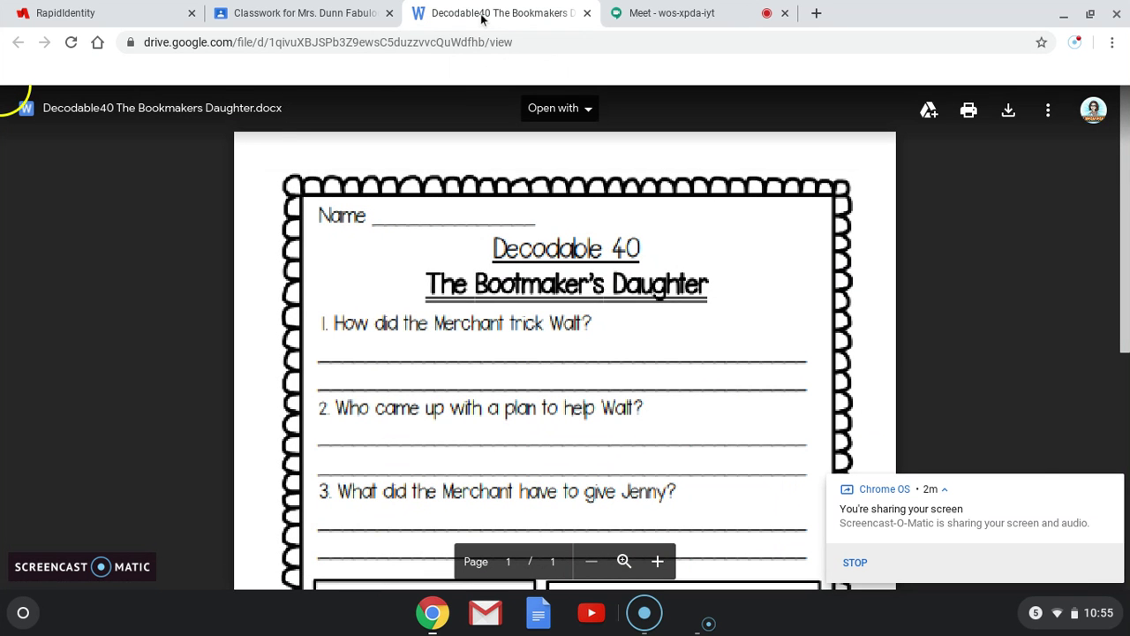
left_click_drag(481, 18, 817, 70)
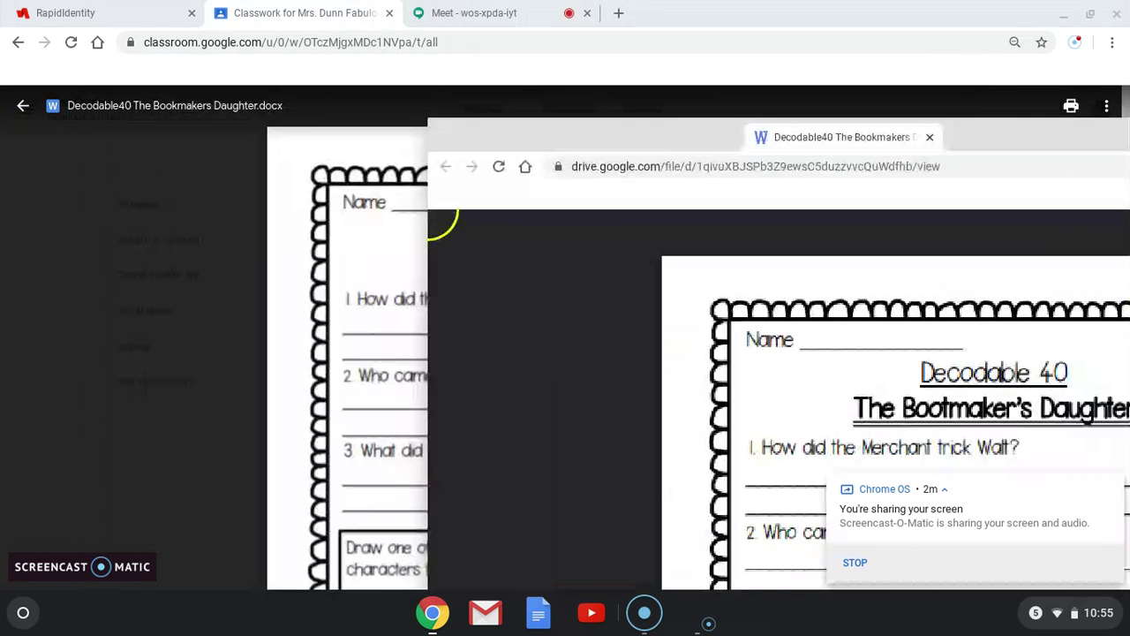
left_click_drag(434, 223, 741, 206)
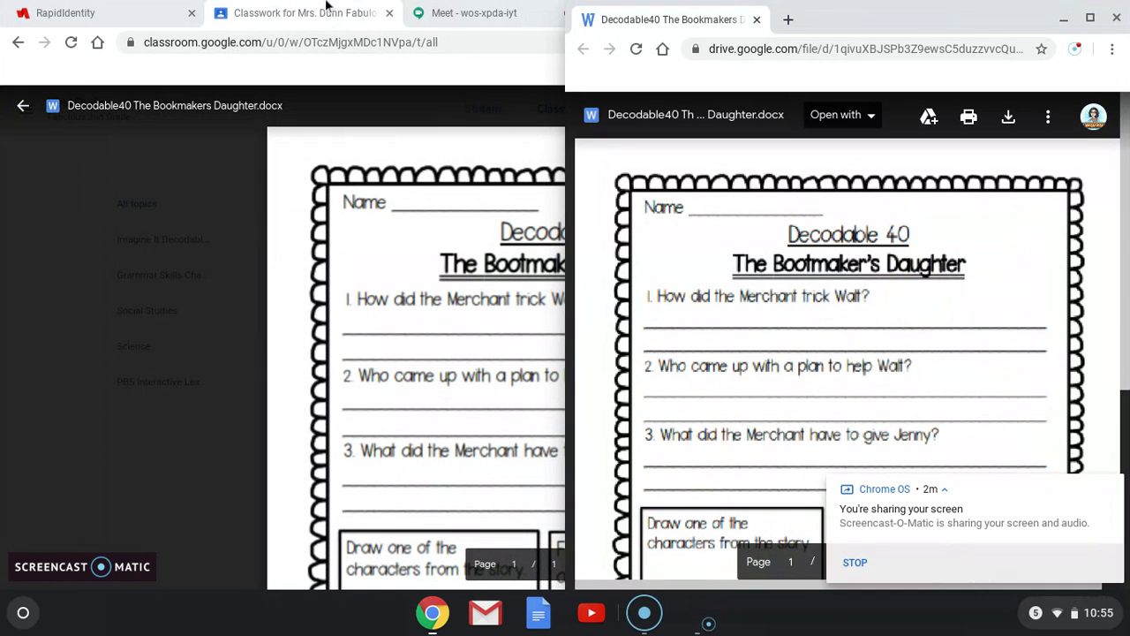
left_click(4, 98)
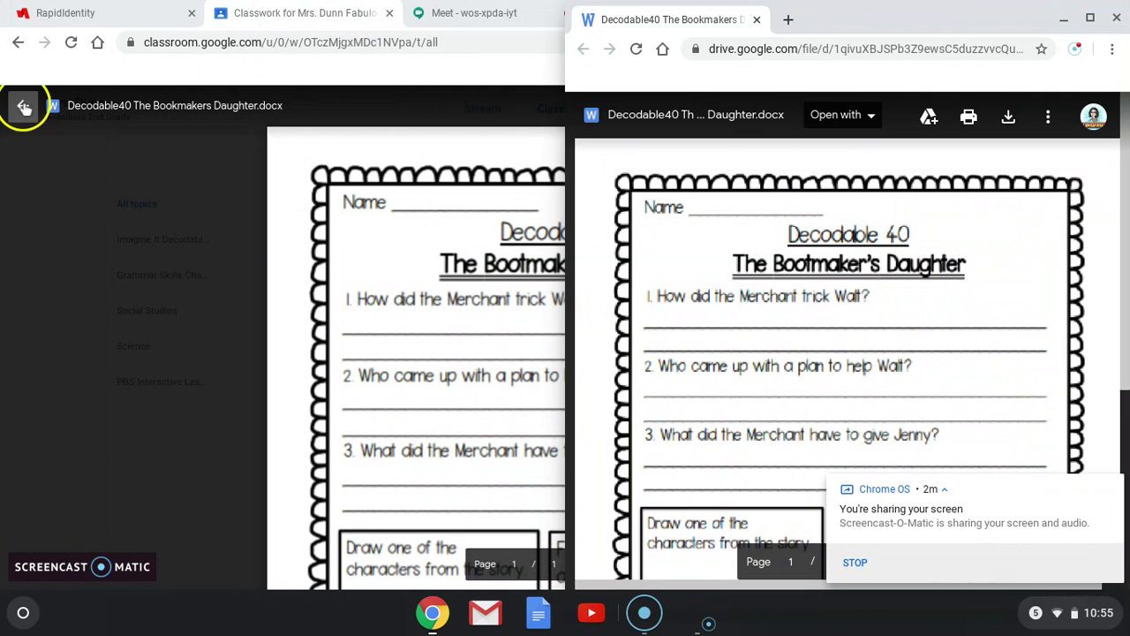
left_click(22, 104)
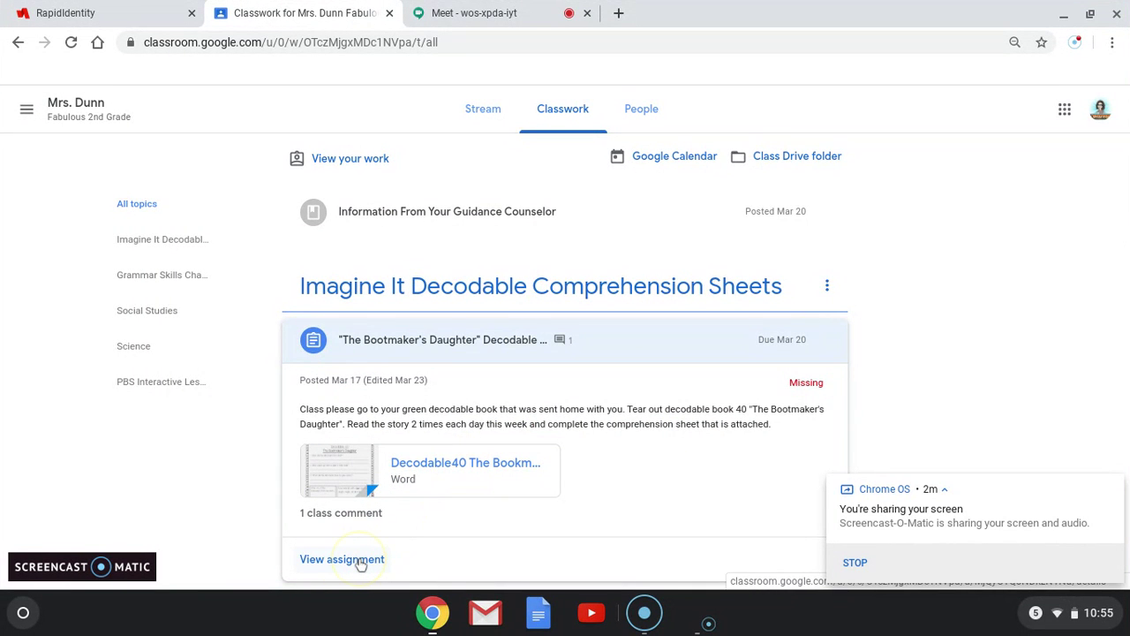
From the assignment page, create a new Google Doc under Your work
left_click(360, 560)
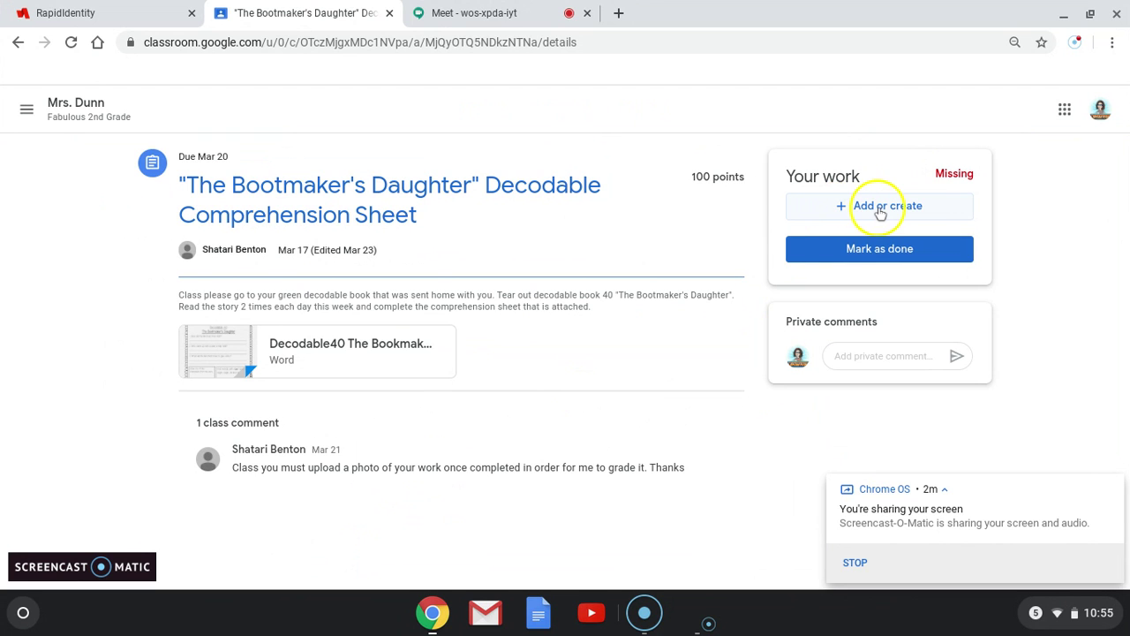
left_click(881, 212)
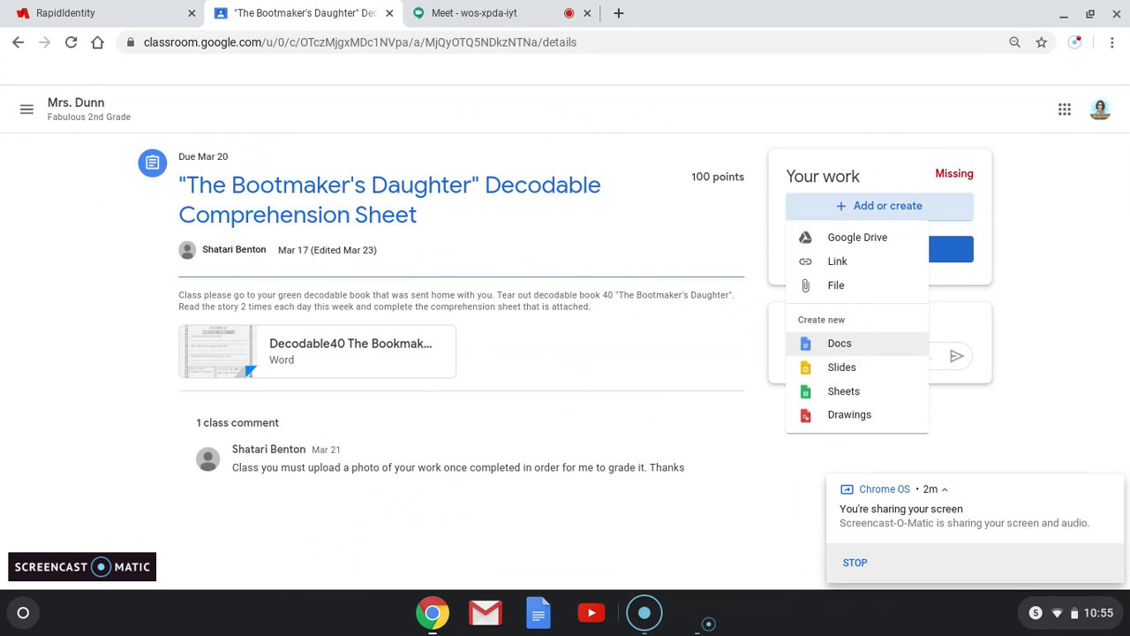
left_click(845, 347)
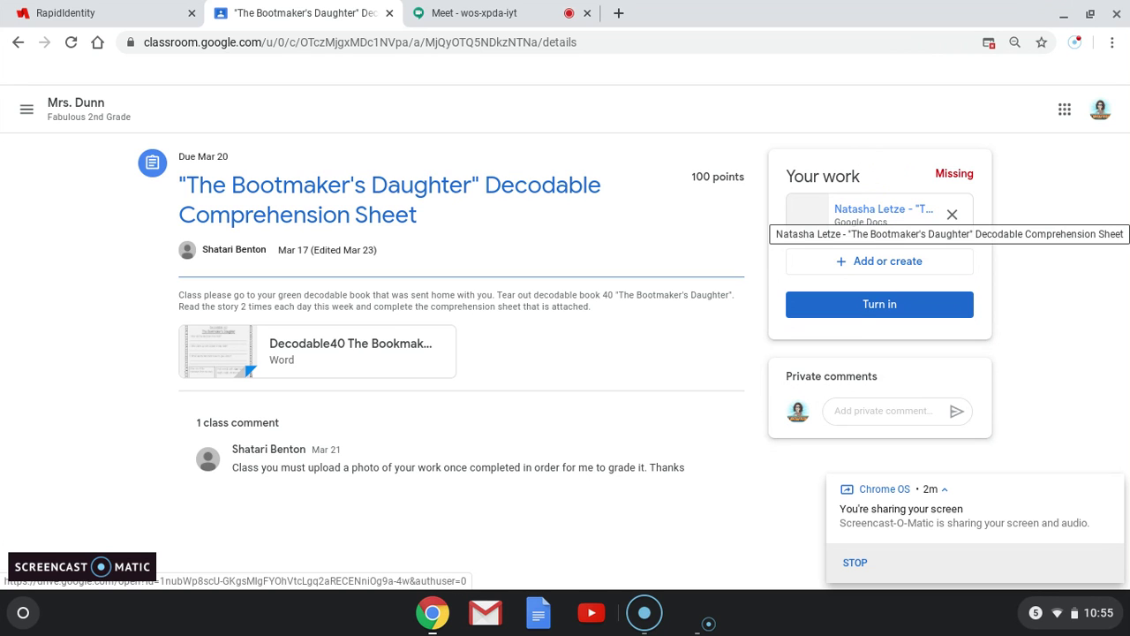
Put the new answer Doc in its own left window beside the worksheet, cursor in the body
left_click(869, 214)
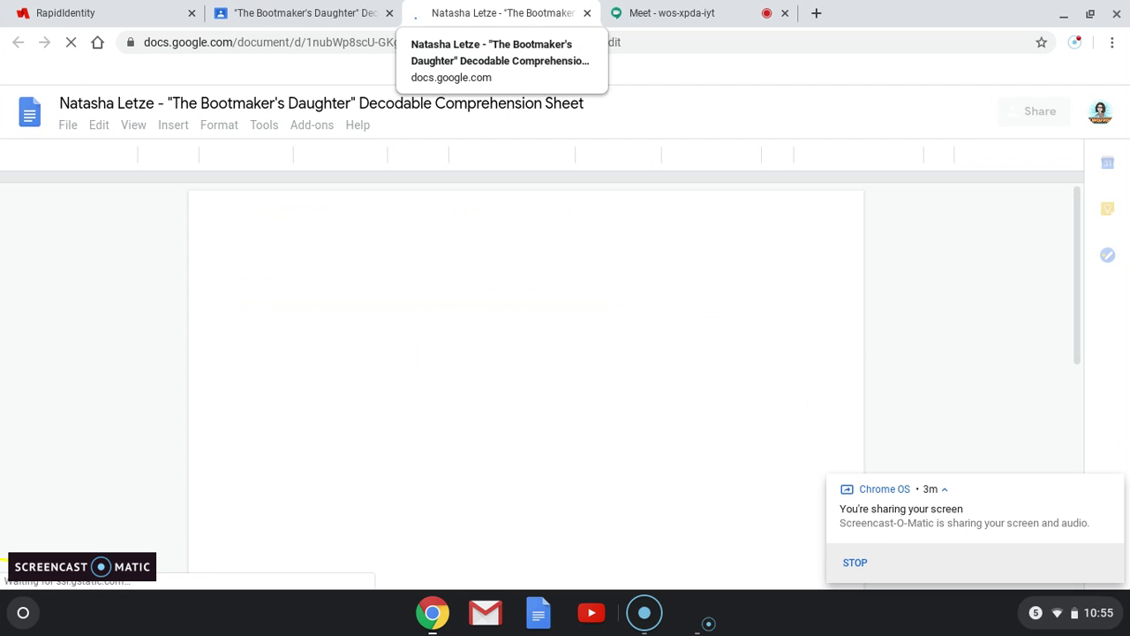
left_click_drag(537, 13, 5, 62)
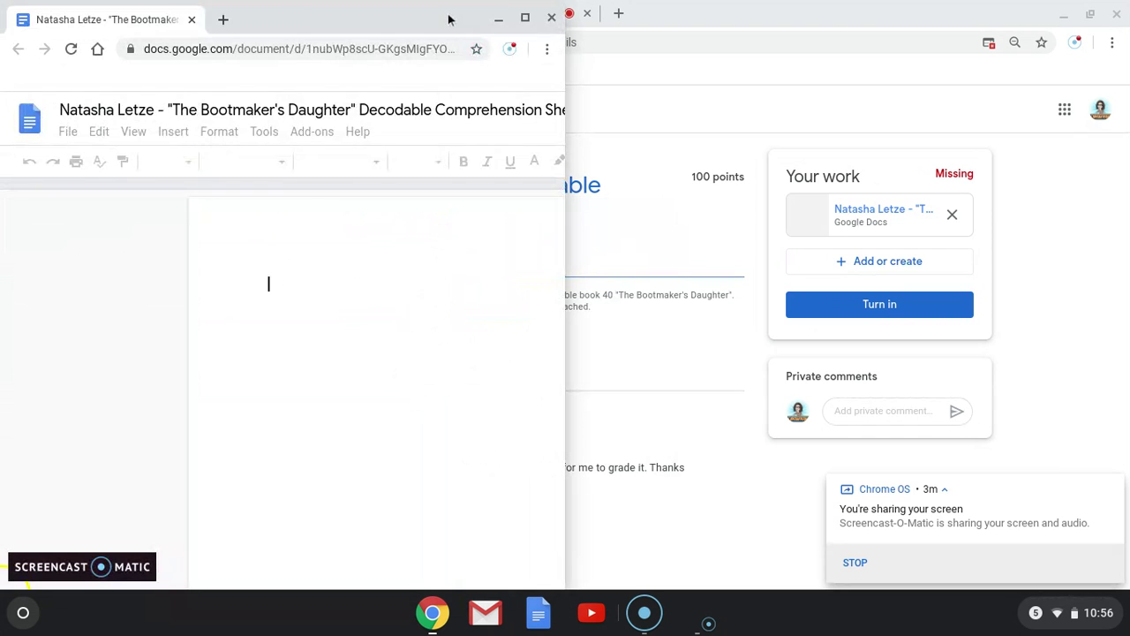
left_click(1065, 16)
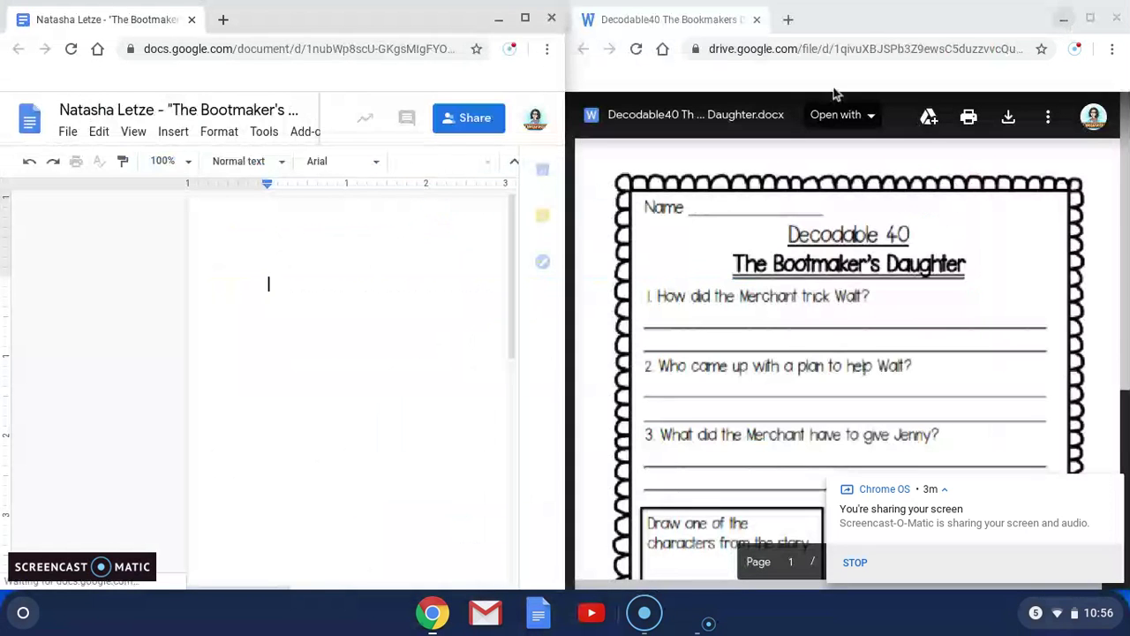
left_click(272, 524)
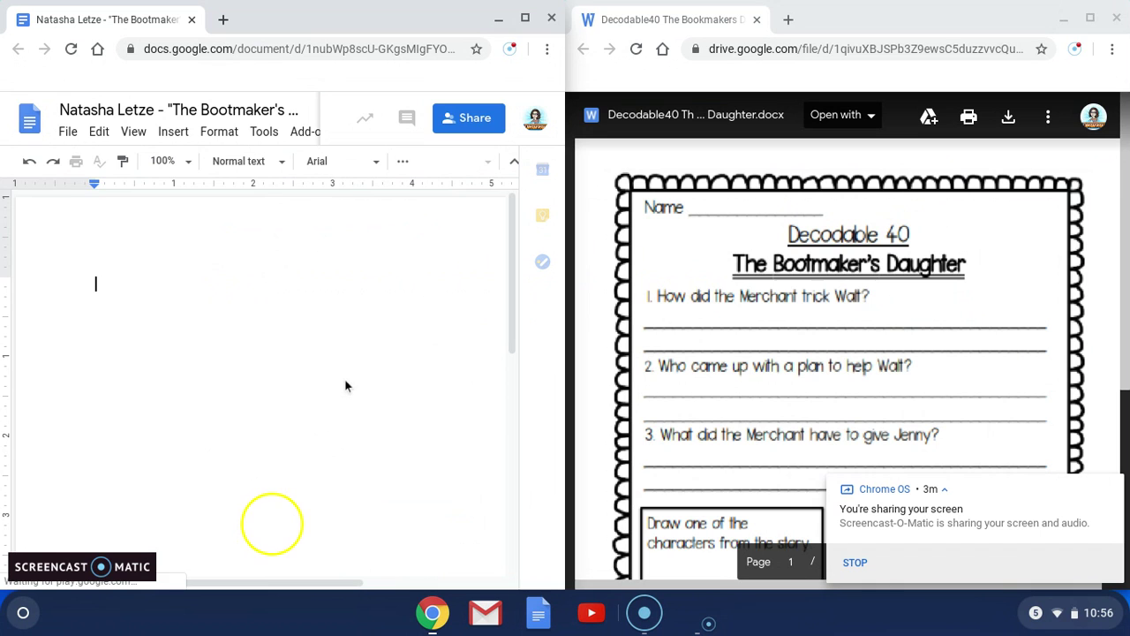
left_click(935, 399)
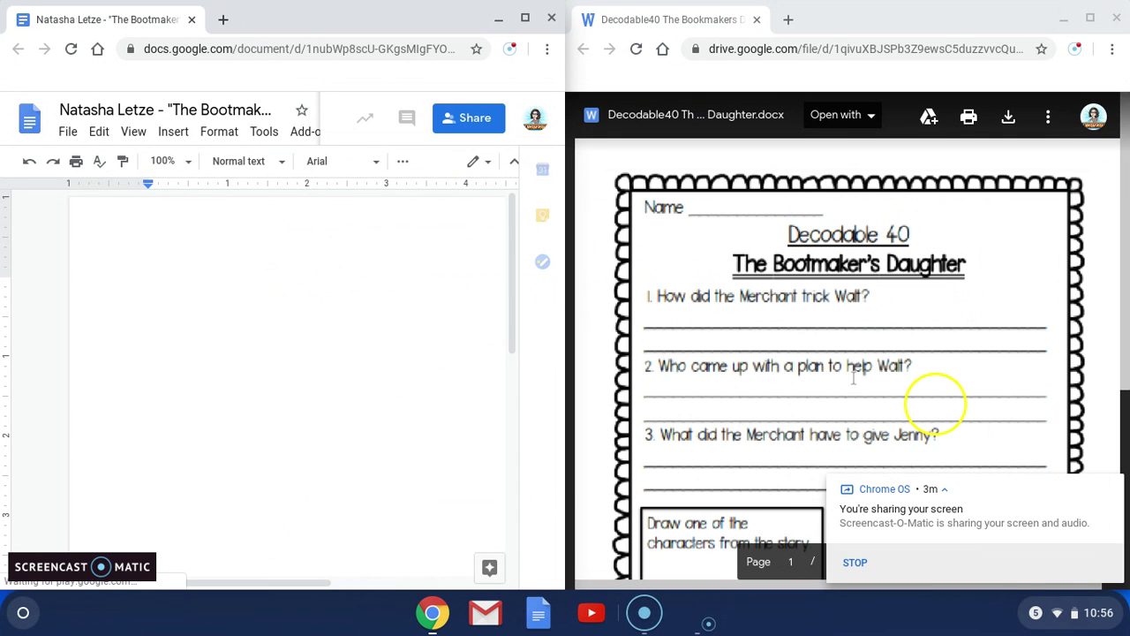
left_click(410, 425)
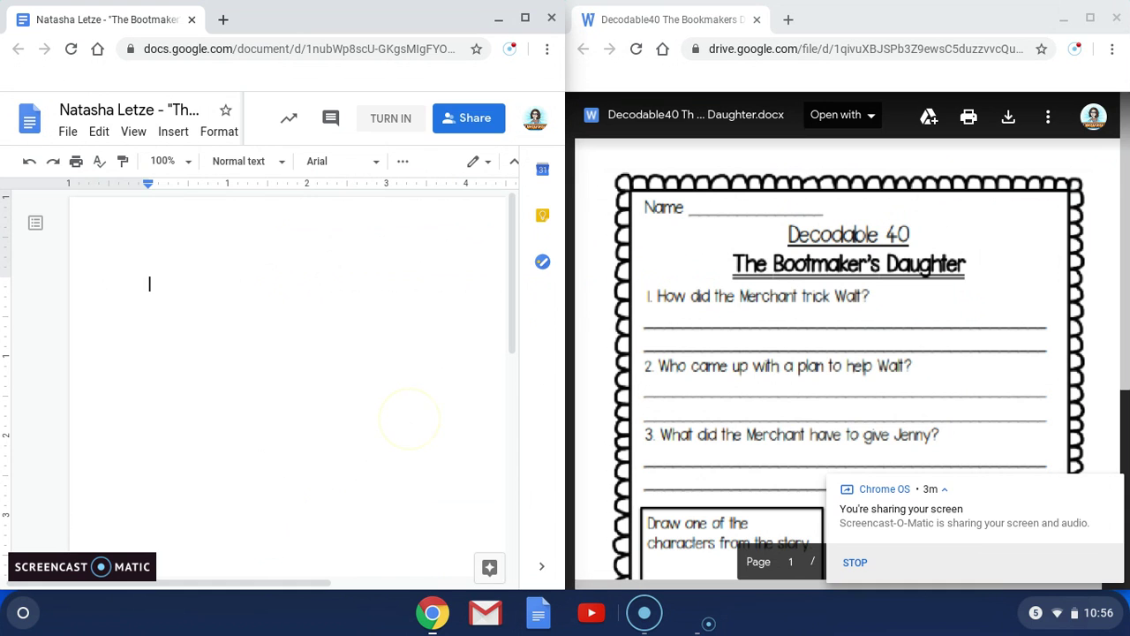
Type the heading 'Decodable' followed by a numbered first item '1. nvjknr;4'
type("Decoadb")
type("dable ")
type("1. ")
type("n")
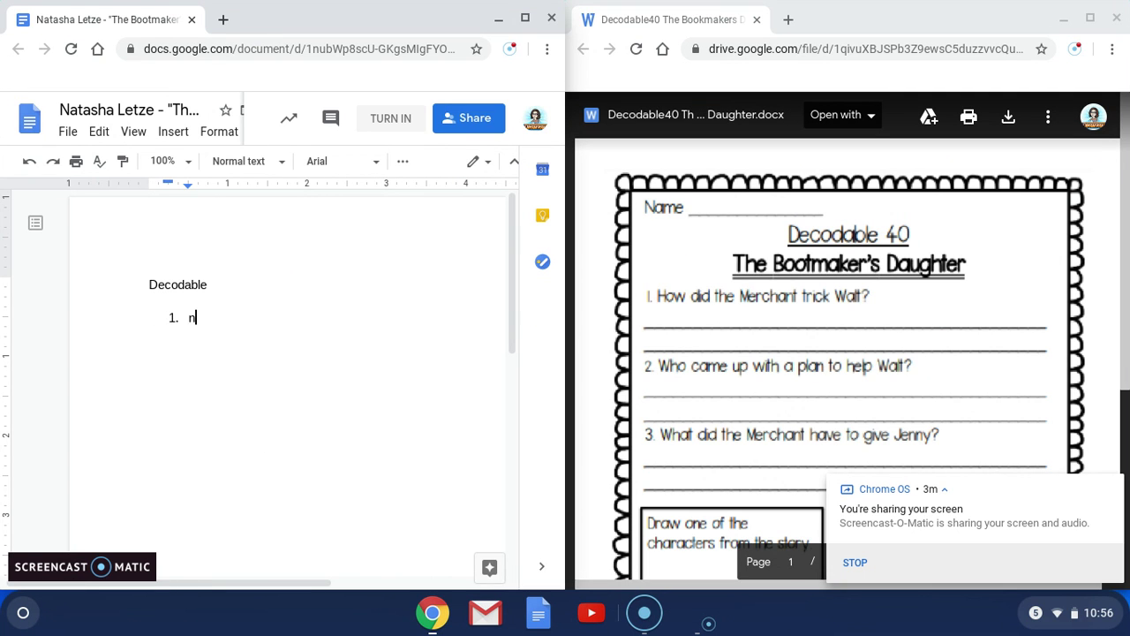
type("vjknr;4")
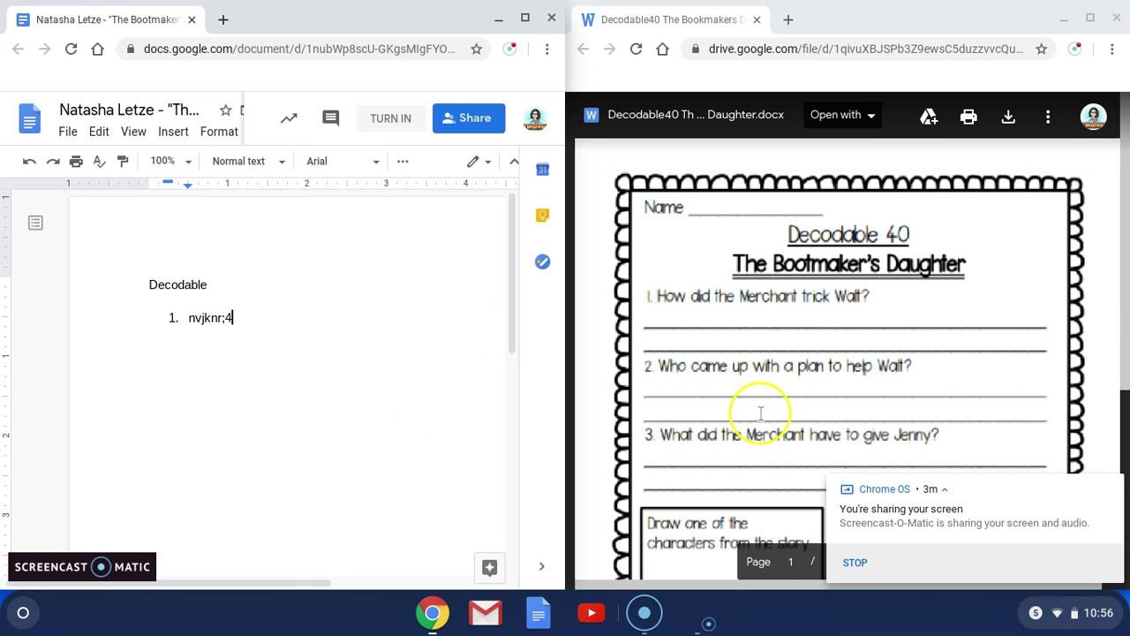
scroll(835, 369, "down", 2)
scroll(836, 373, "down", 1)
scroll(837, 372, "up", 3)
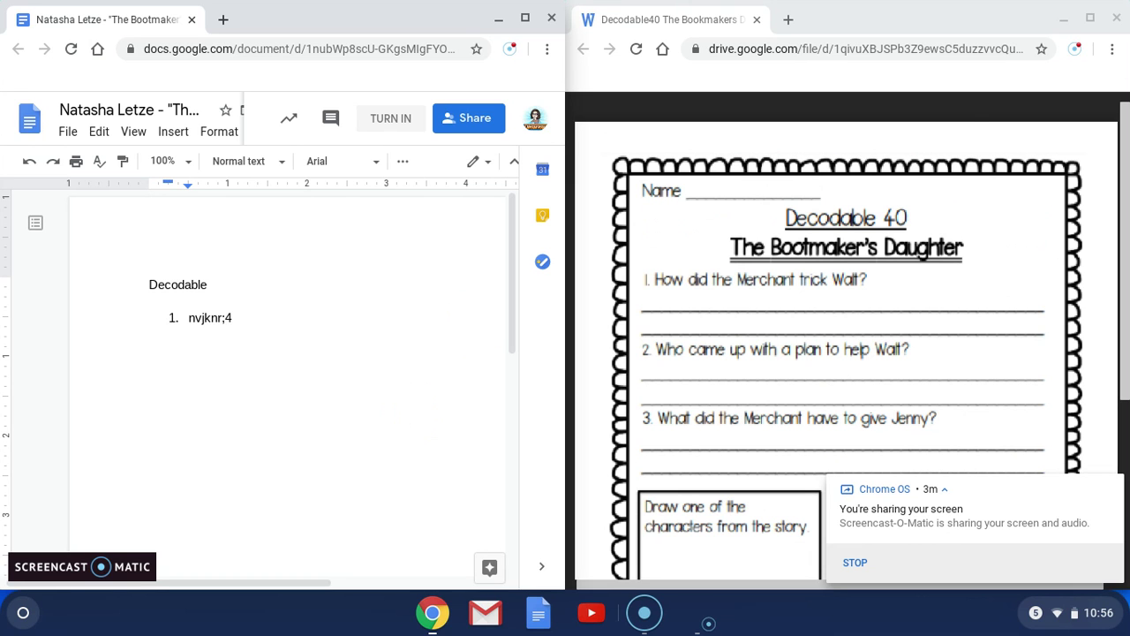
Turn in the answer Doc and confirm, so the assignment reads 'Turned in late'
left_click(376, 124)
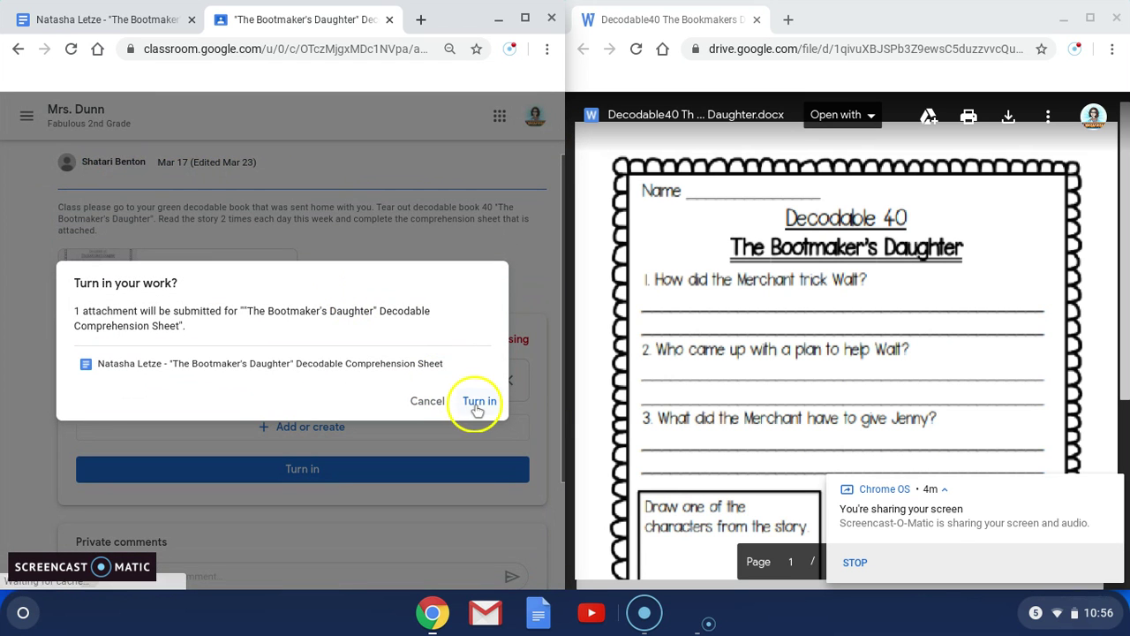
left_click(478, 405)
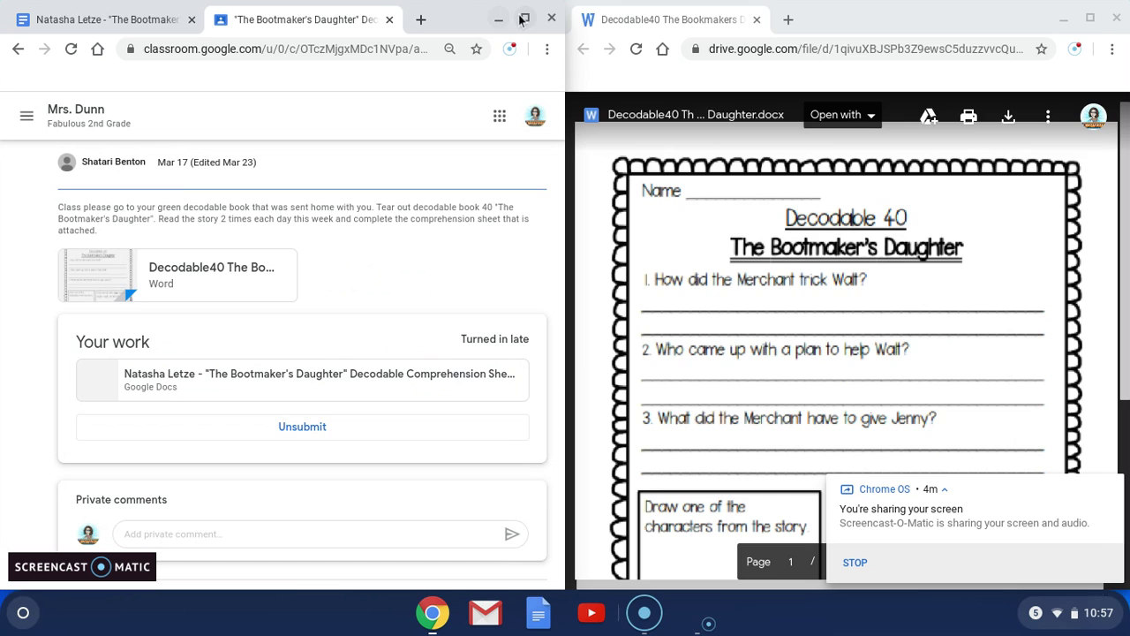
Maximize the Classroom window and go back to the Fabulous 2nd Grade class Stream
left_click(524, 20)
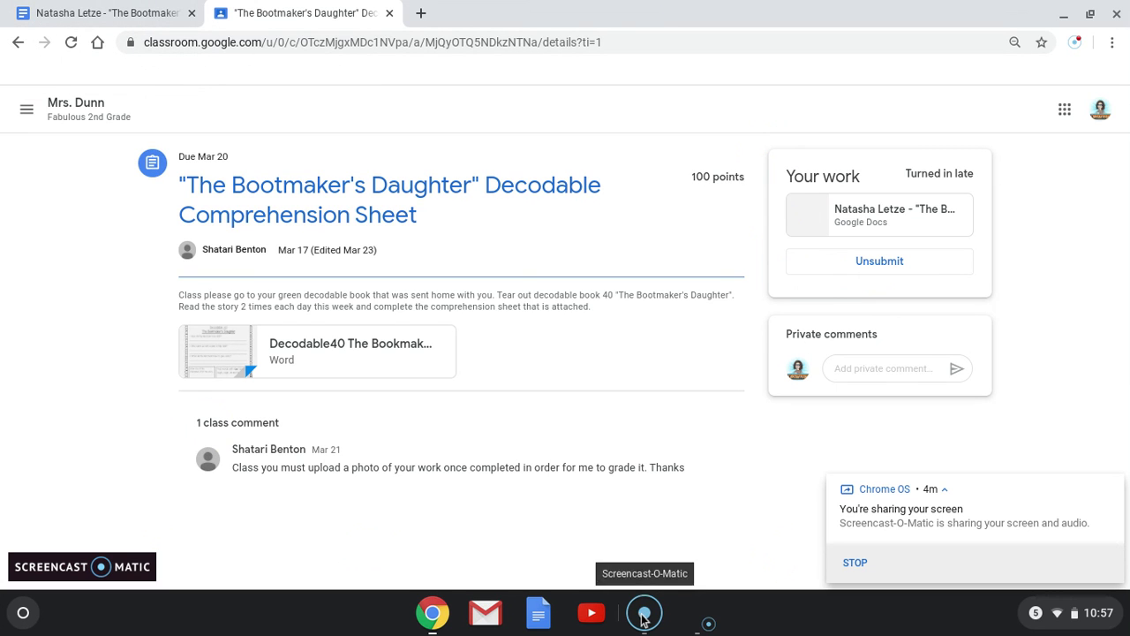
left_click(88, 104)
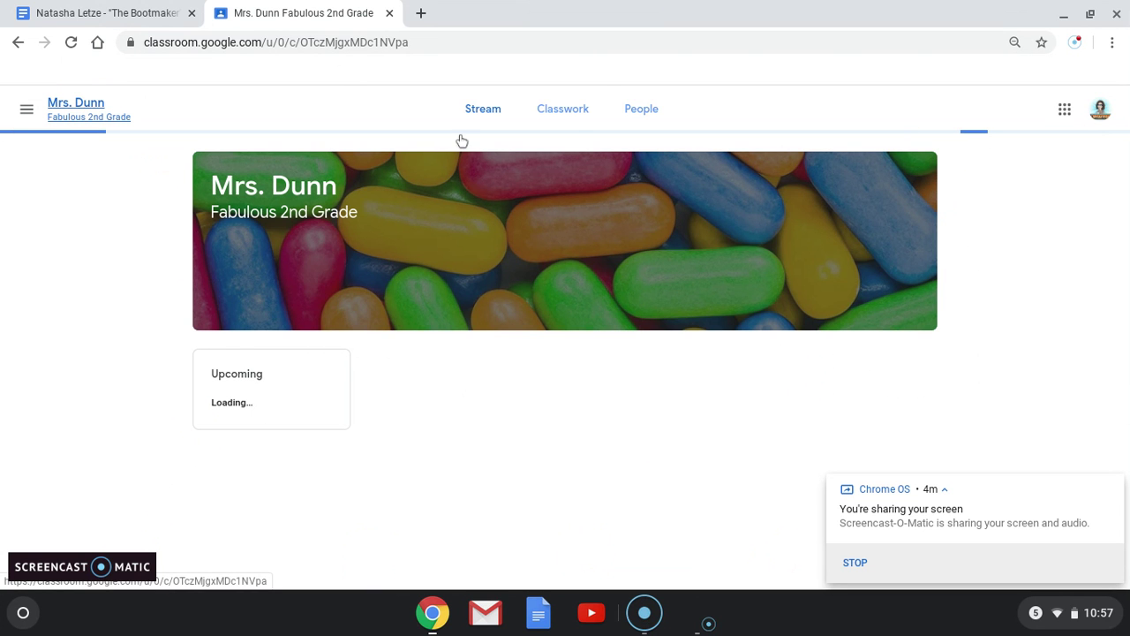
left_click(566, 112)
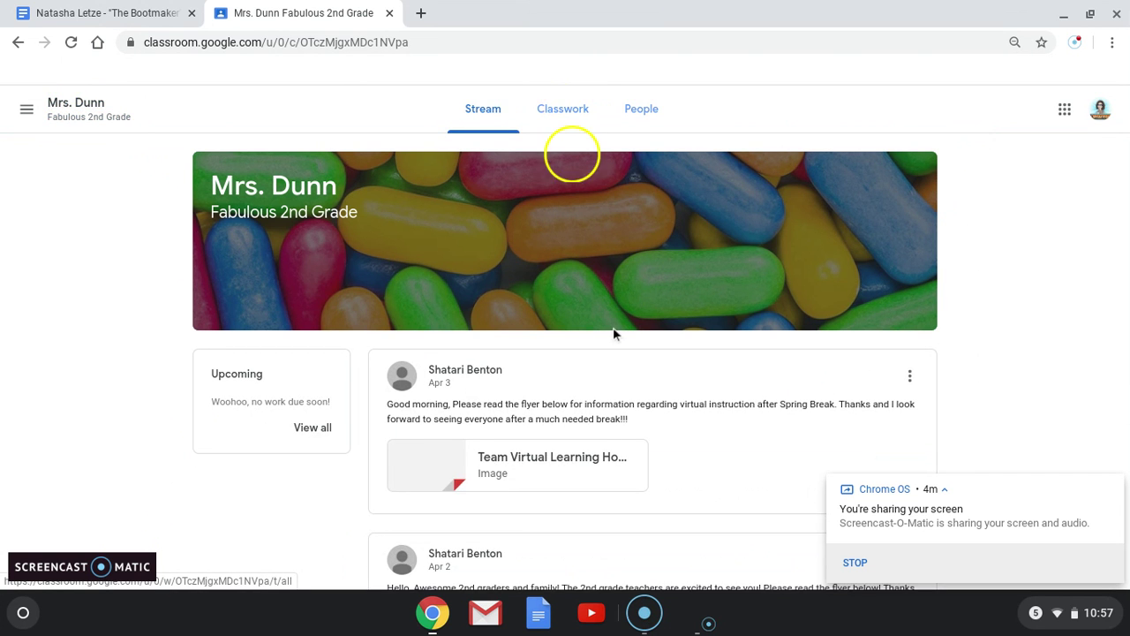